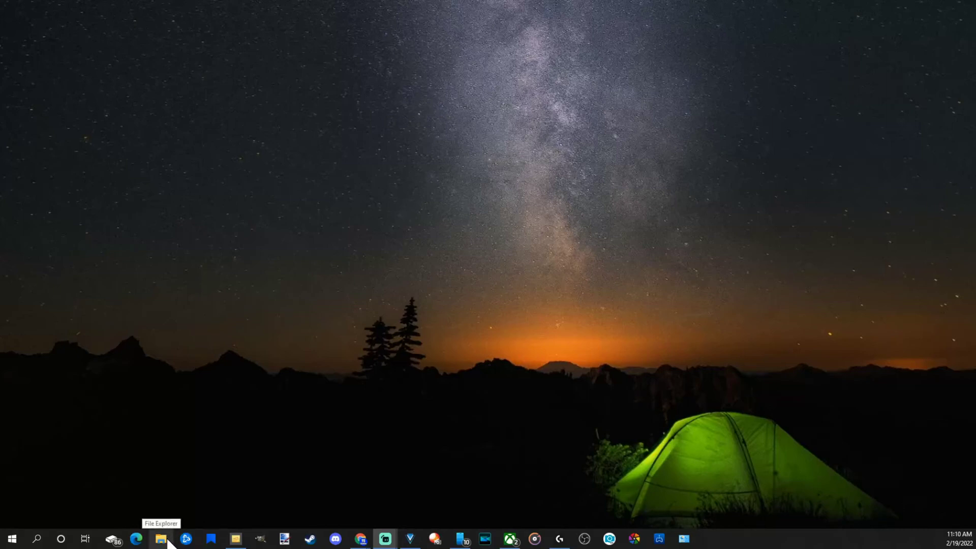
Open USB Drive (D:) in File Explorer and confirm its Format dialog shows exFAT, 128 KB, Quick Format.
left_click(167, 542)
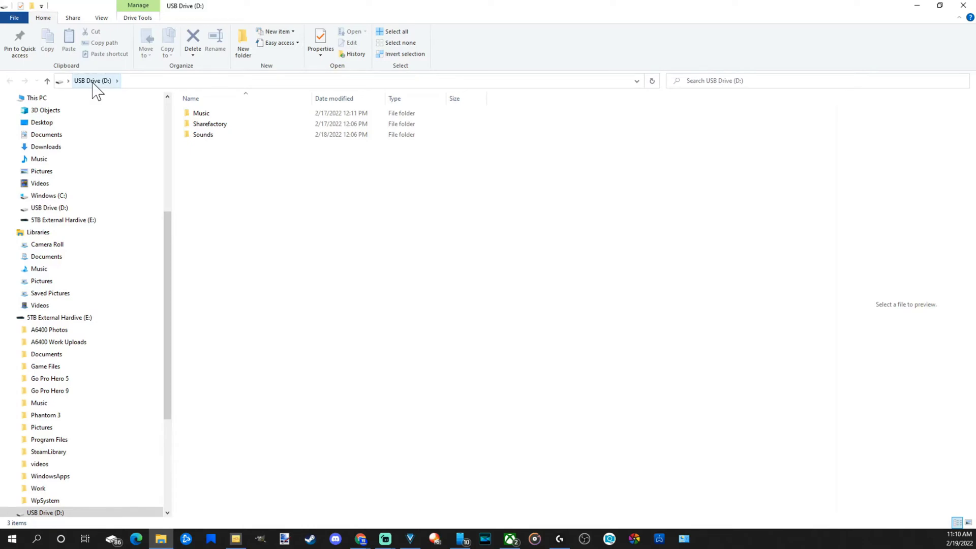
left_click(63, 210)
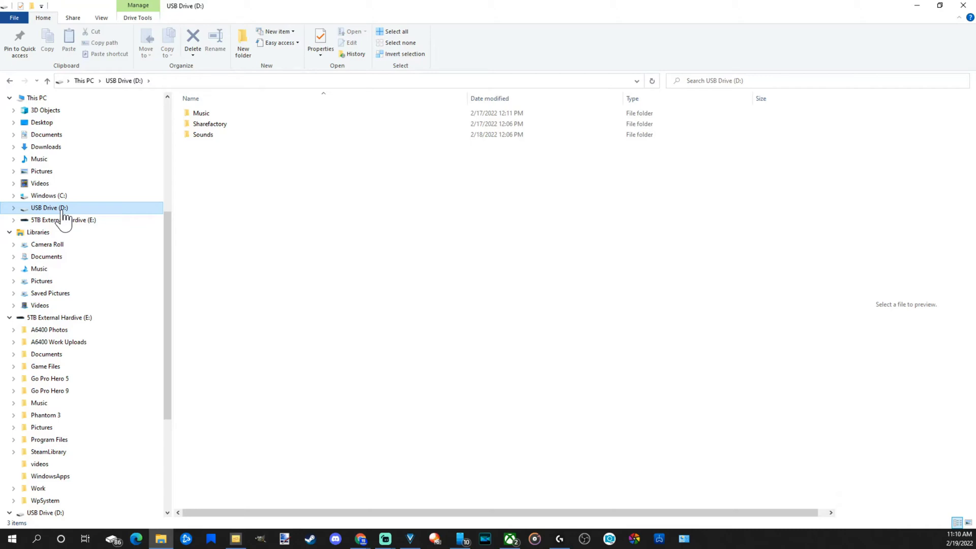
right_click(63, 211)
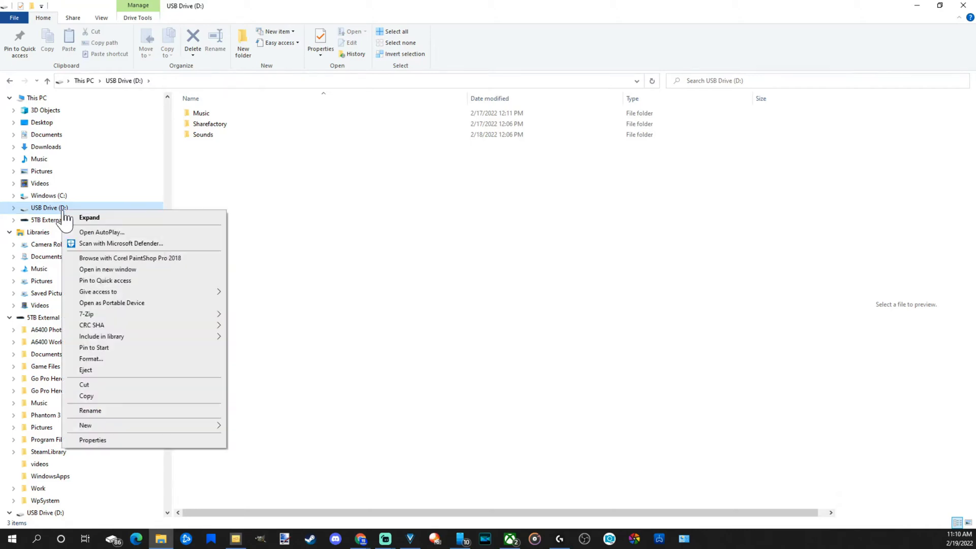
left_click(91, 359)
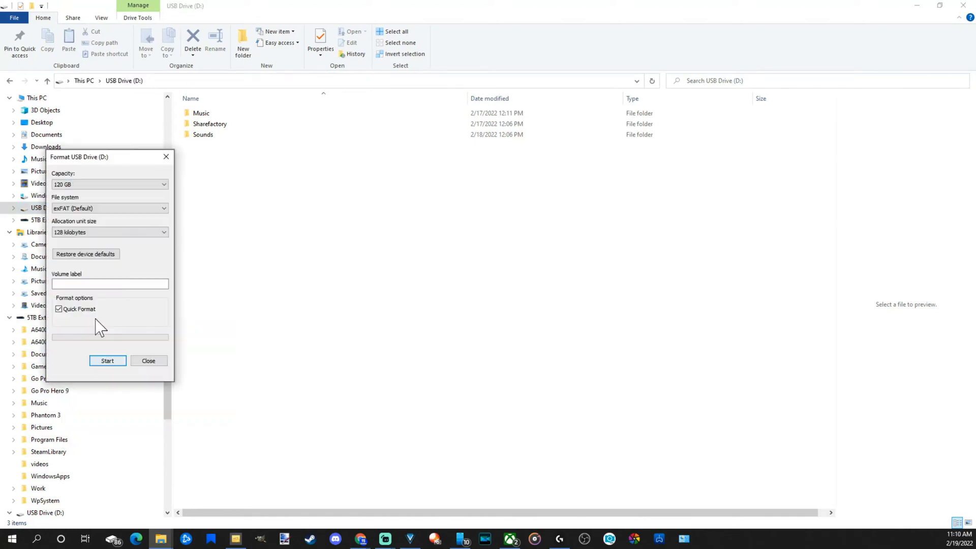
left_click(66, 209)
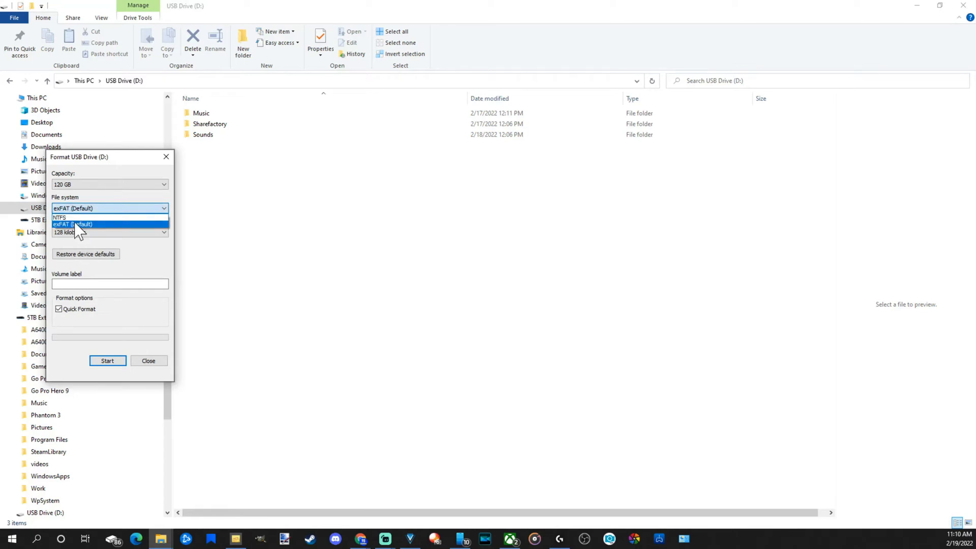
left_click(76, 224)
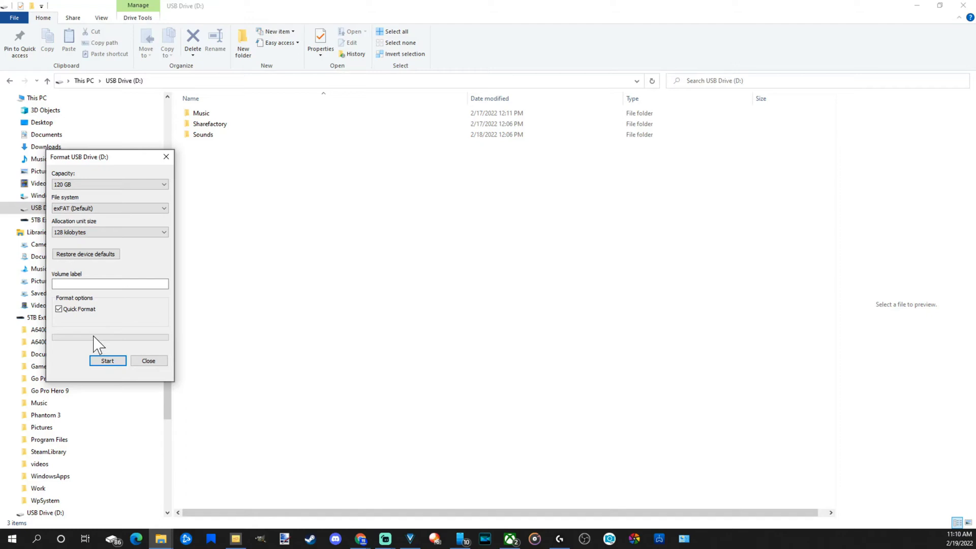
Close the Format dialog without formatting and open the Sharefactory folder, keeping its name.
left_click(166, 157)
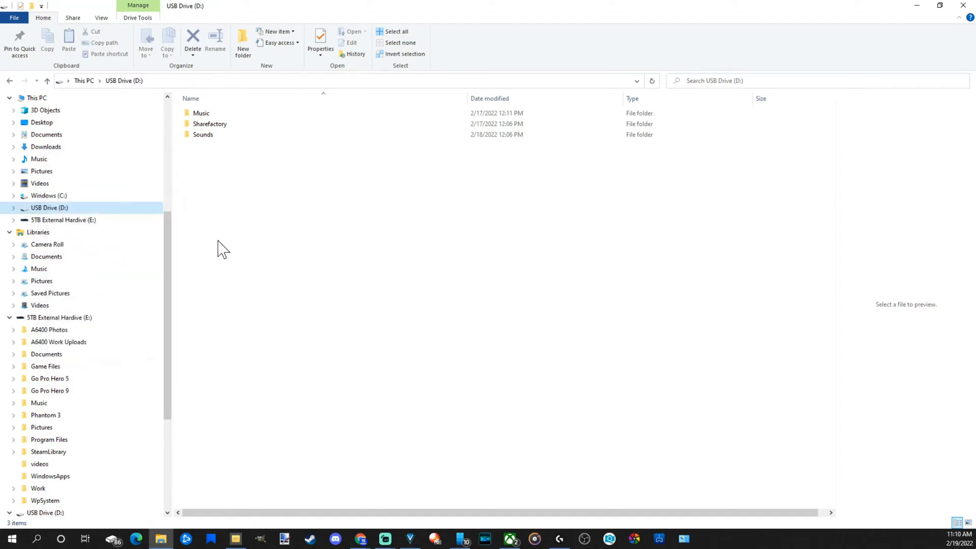
right_click(223, 212)
mouse_move(246, 321)
left_click(376, 238)
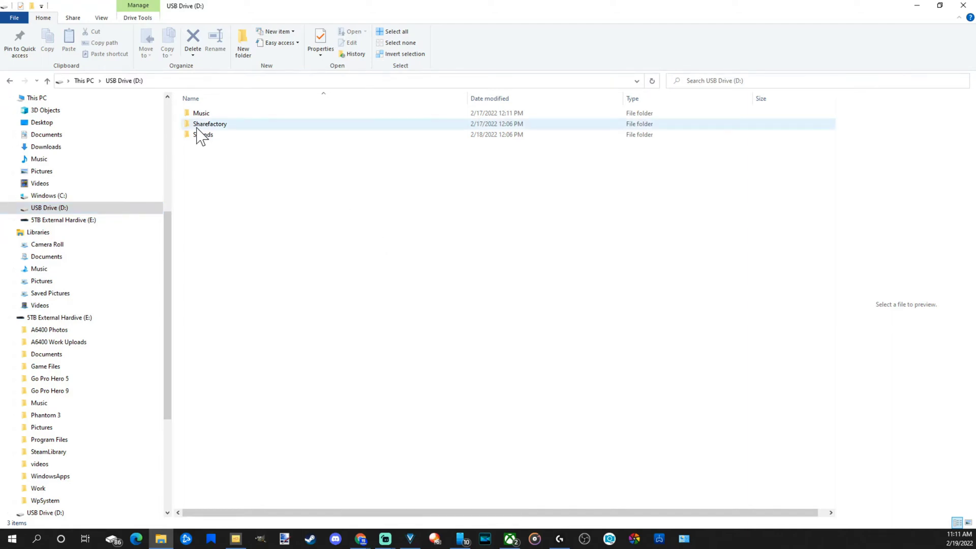
left_click(236, 125)
right_click(237, 125)
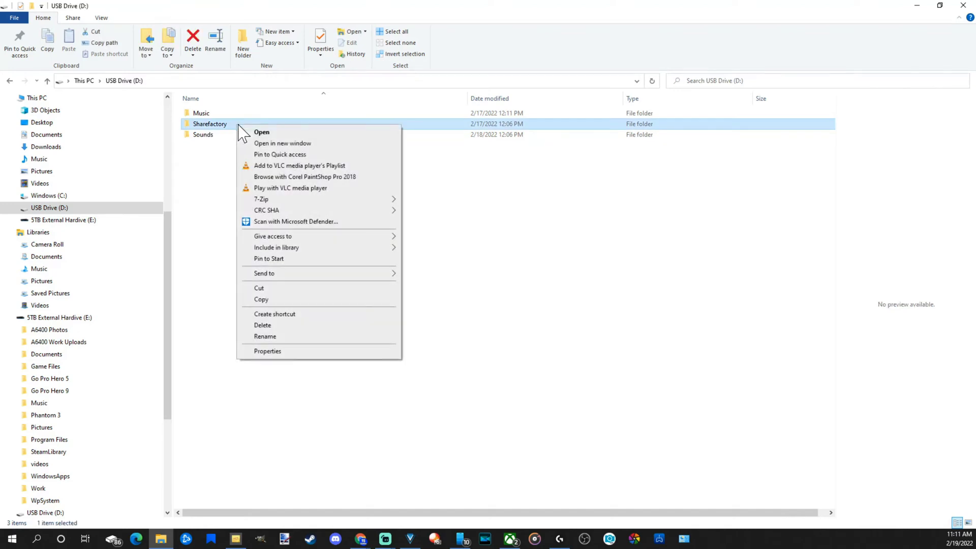
left_click(265, 337)
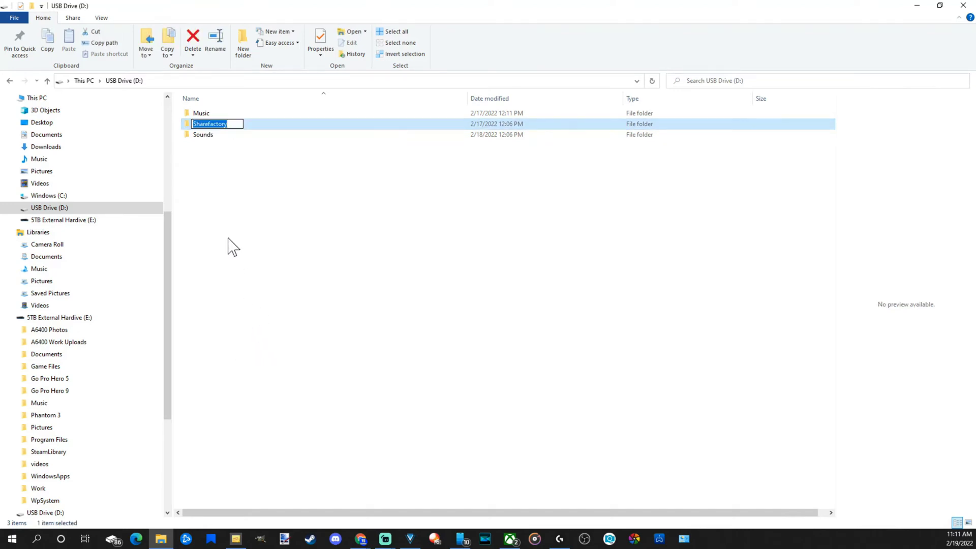
left_click(235, 233)
double_click(237, 125)
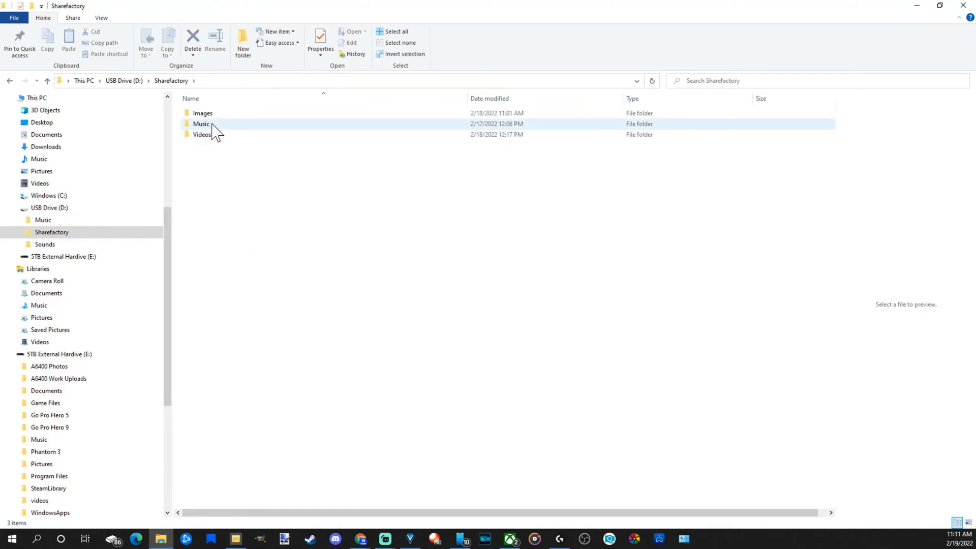
Open the Music folder to view its two MP3s of 1,752 KB and 4,148 KB.
right_click(226, 215)
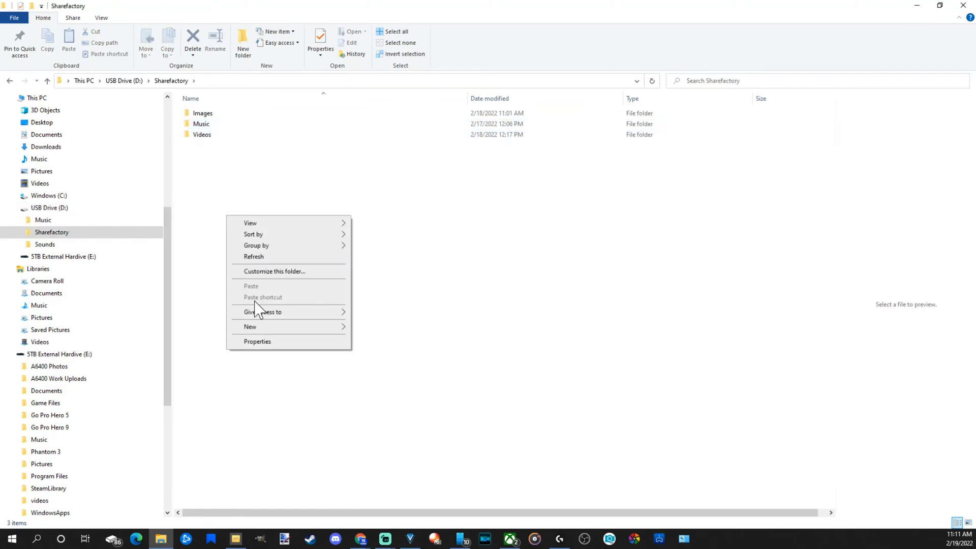
left_click(208, 125)
right_click(209, 127)
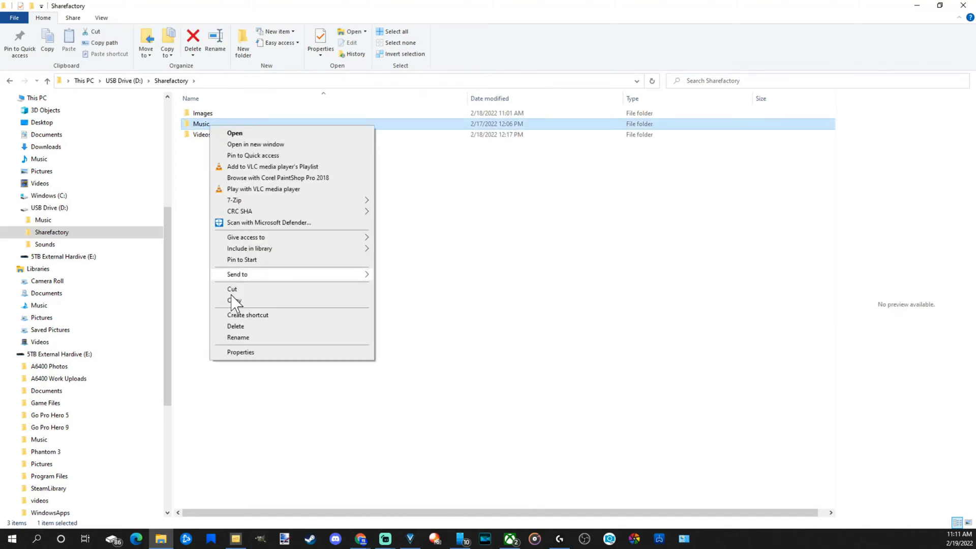
left_click(238, 337)
left_click(223, 247)
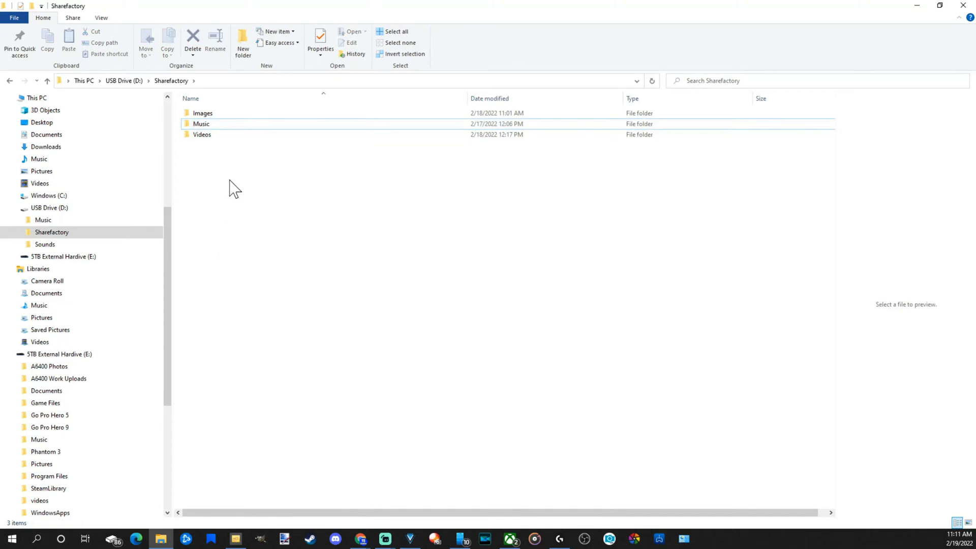
double_click(240, 127)
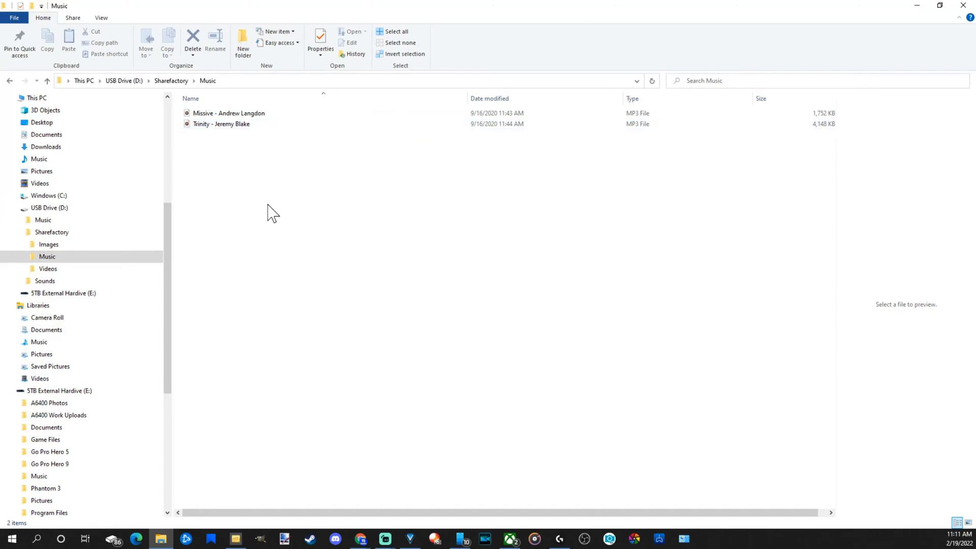
Search 'Sh' from the PS5 home screen and open the Share Factory Studio game page.
key("super+d")
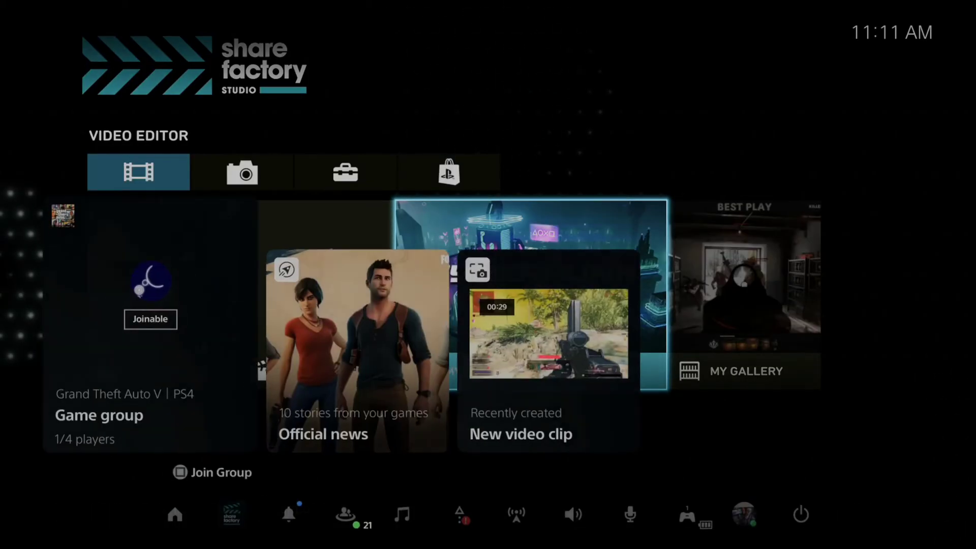
key("Return")
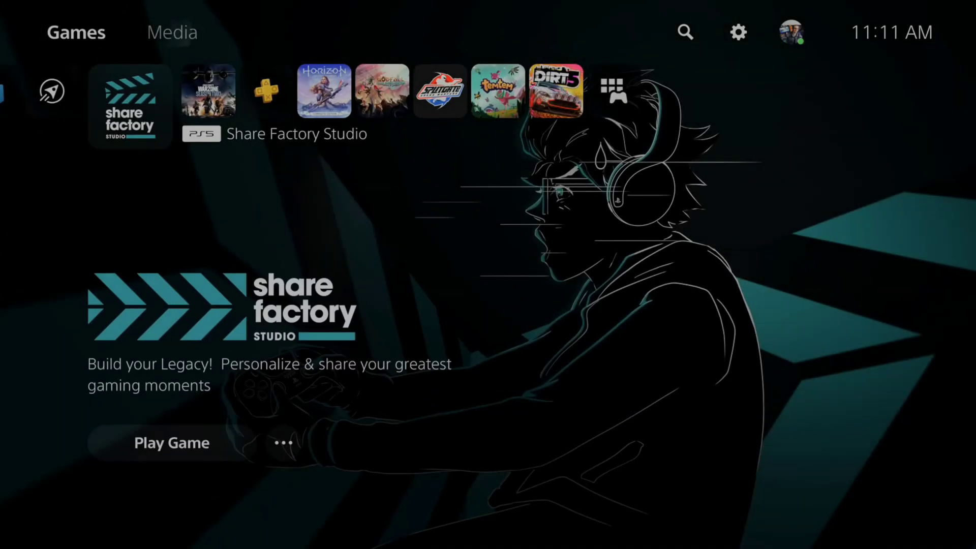
key("Return")
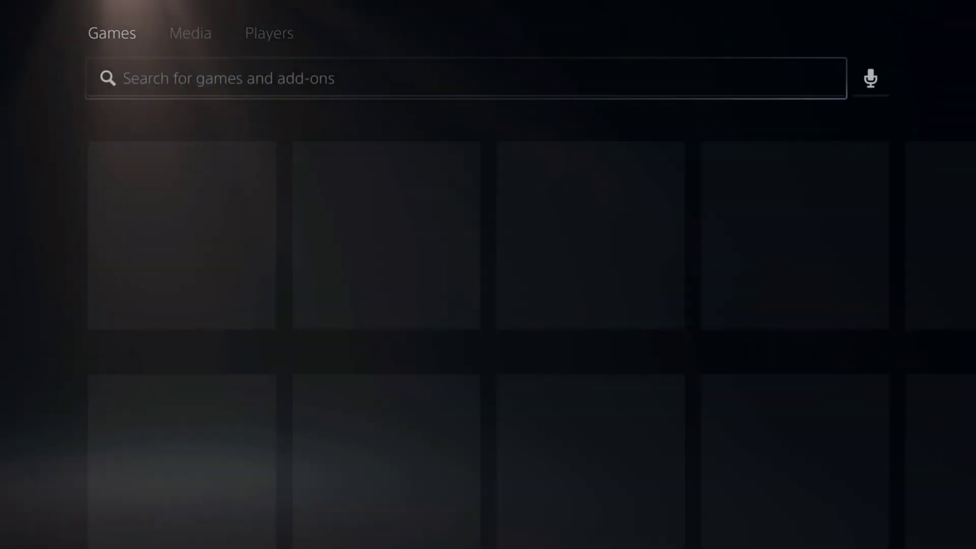
type("Sh")
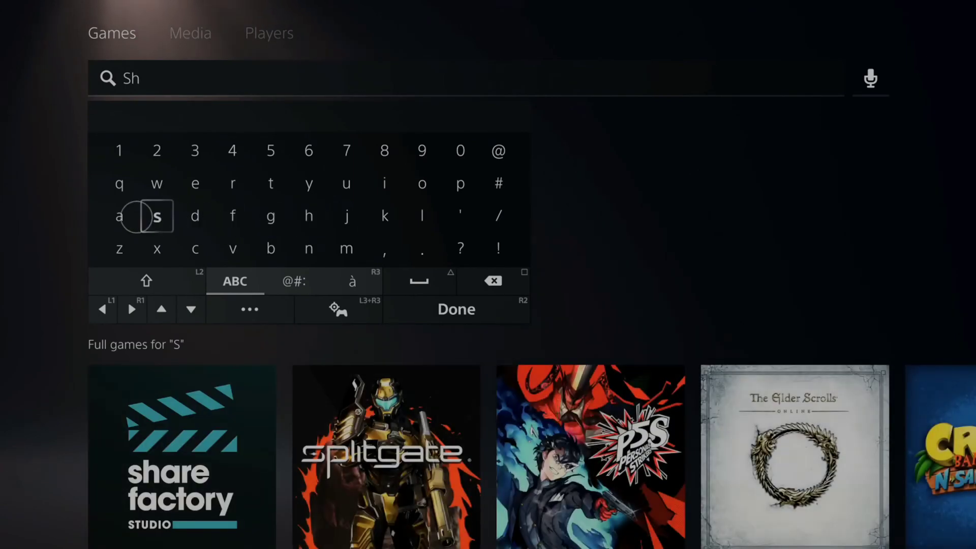
key("Return")
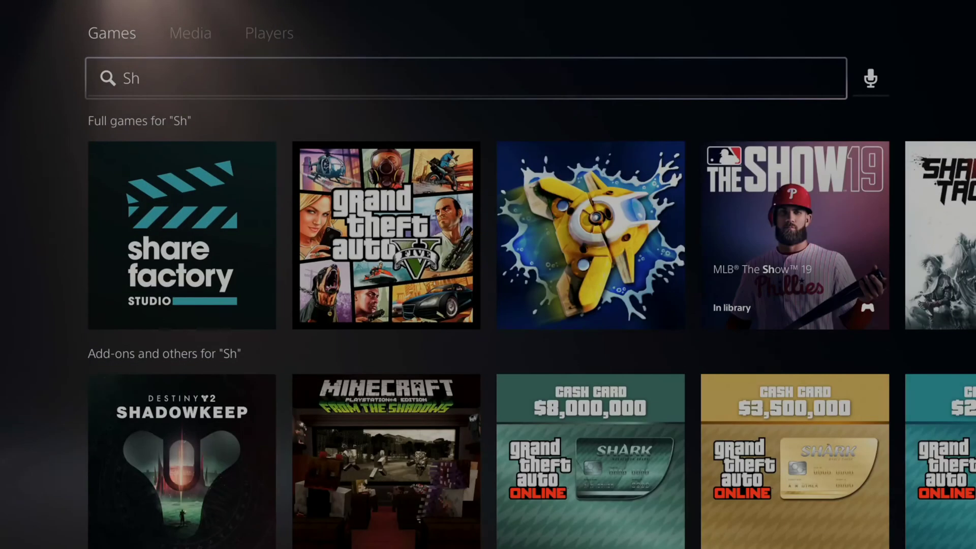
key("Return")
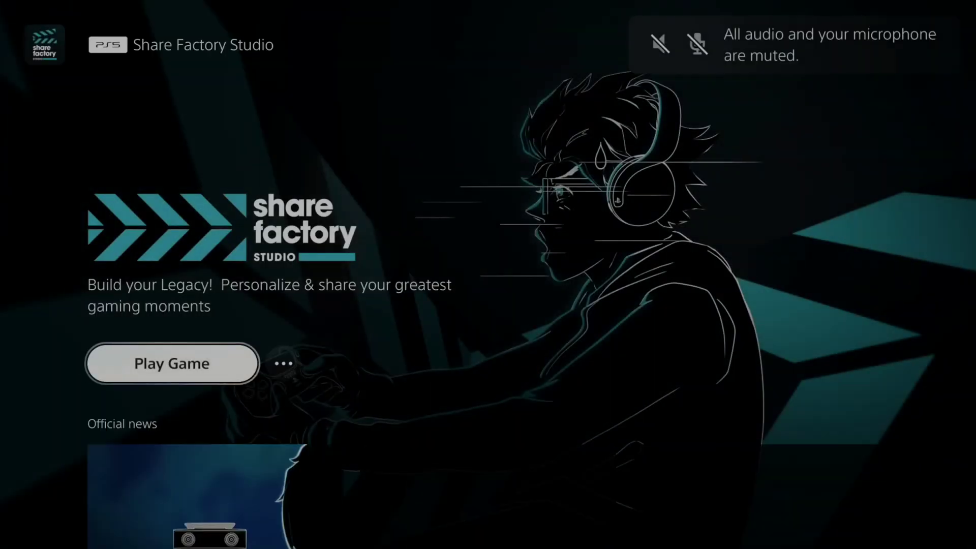
Launch Share Factory Studio and import the Missive track from USB via Toolbox > Import Music.
key("Return")
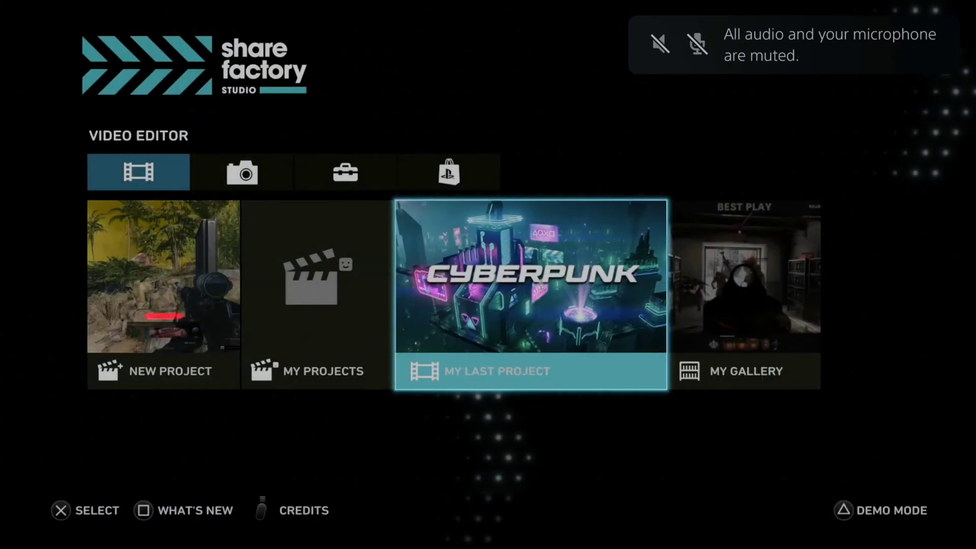
key("Up")
key("Right")
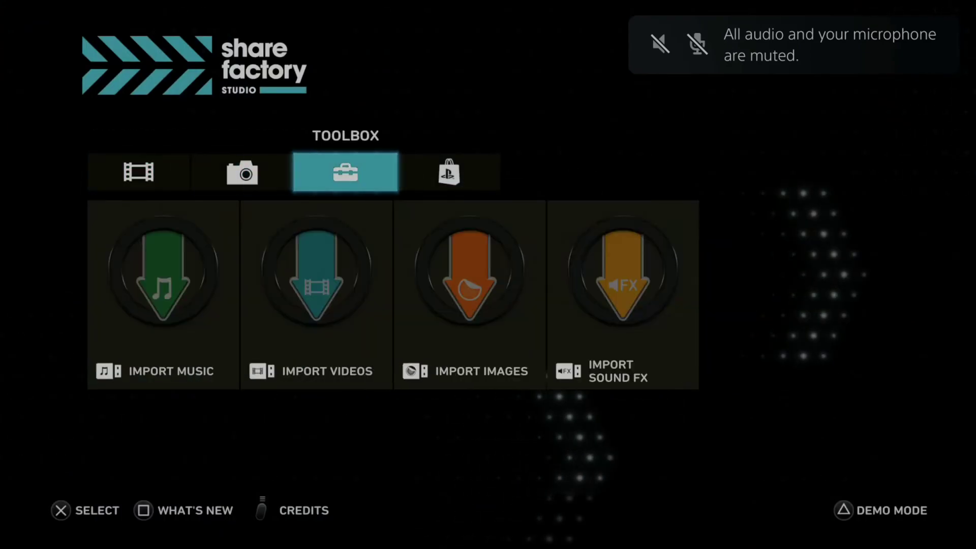
key("Down")
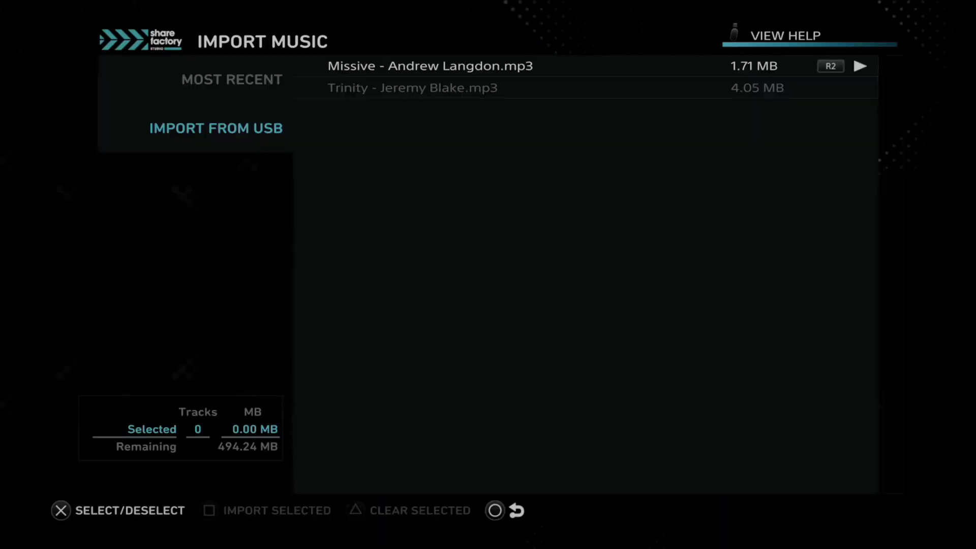
key("Down")
key("Up")
key("Return")
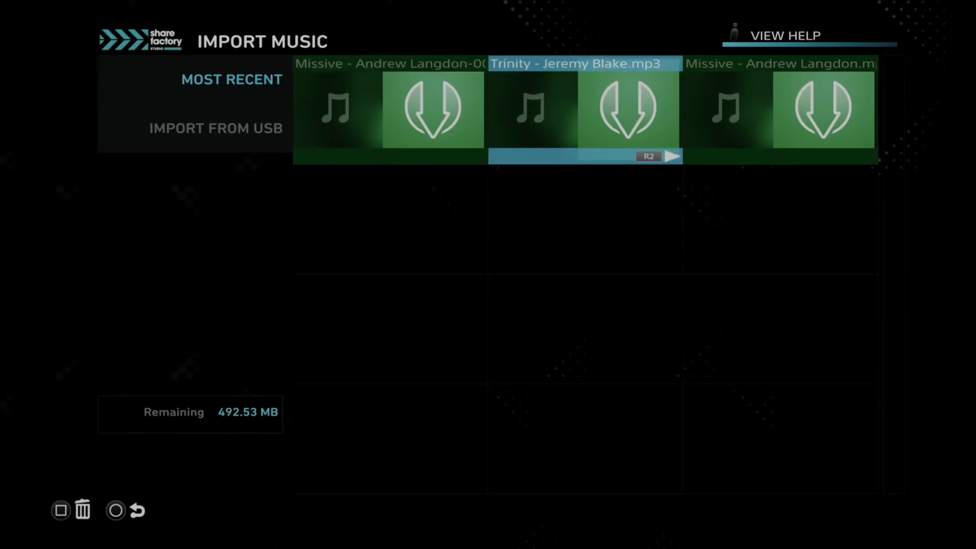
Delete the duplicate Missive tile, leaving Missive and Trinity under Most Recent.
key("Delete")
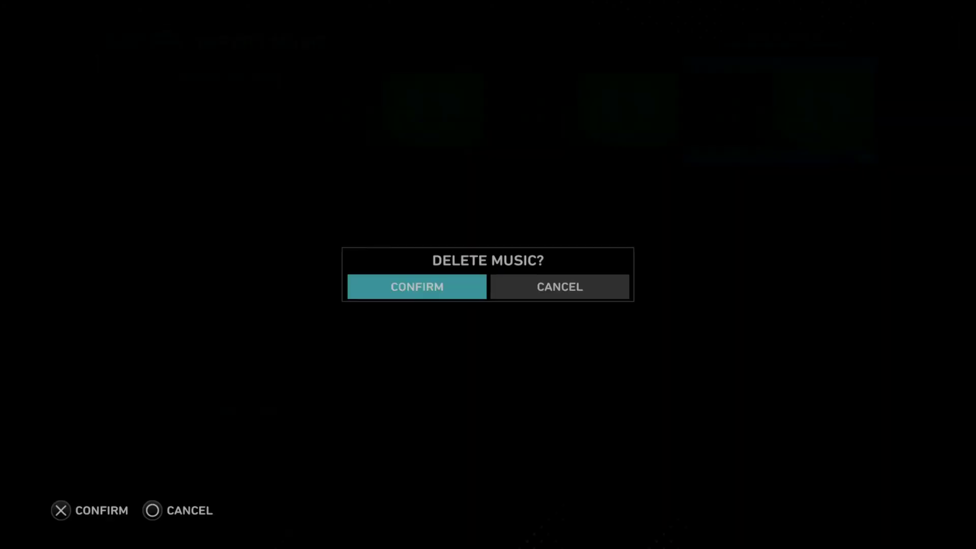
key("Return")
key("Left")
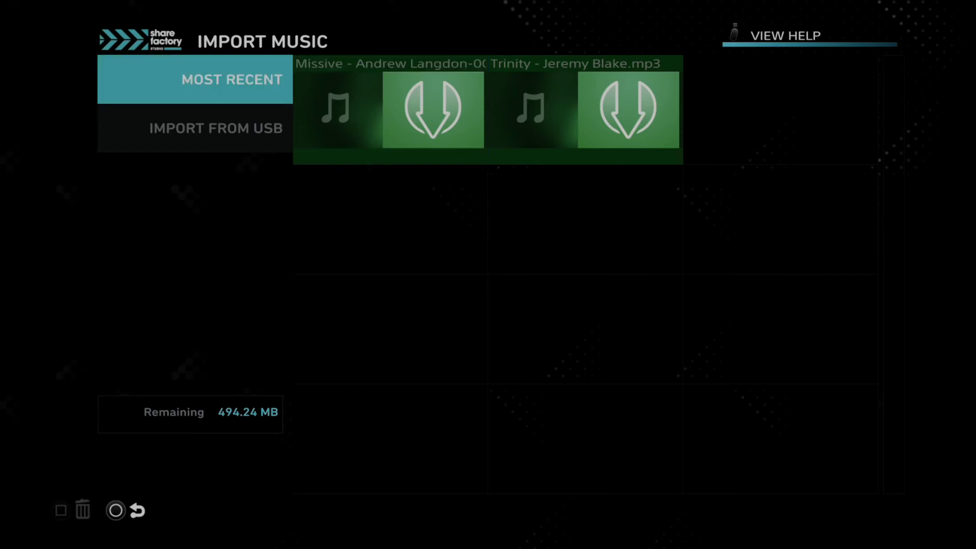
Leave the import screen and scrub the music editor playhead between about 2m 1s and 2m 48s.
key("Escape")
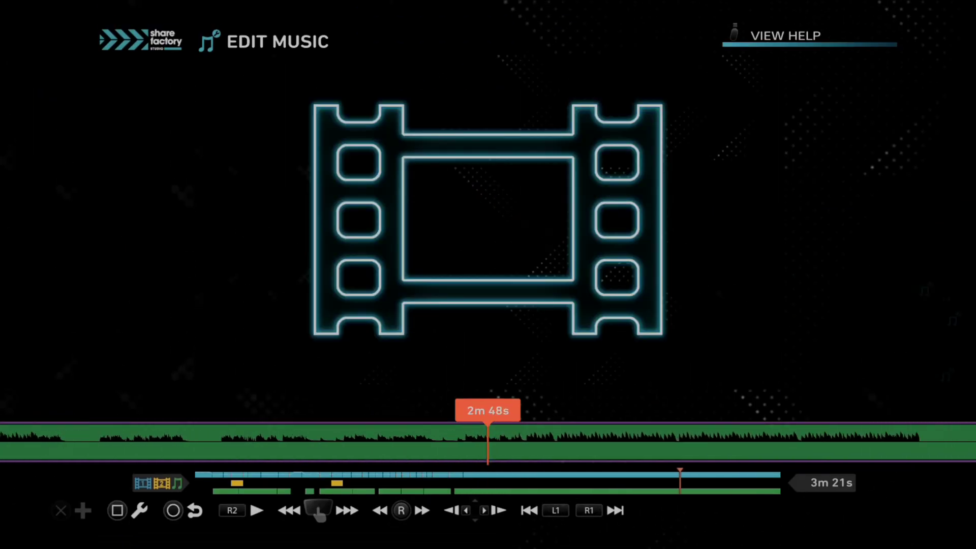
key("Left")
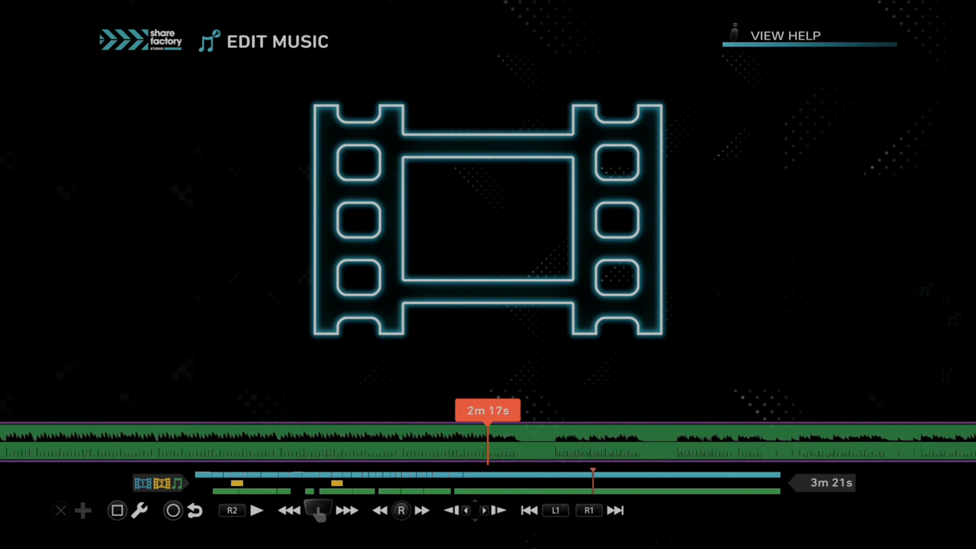
key("Left")
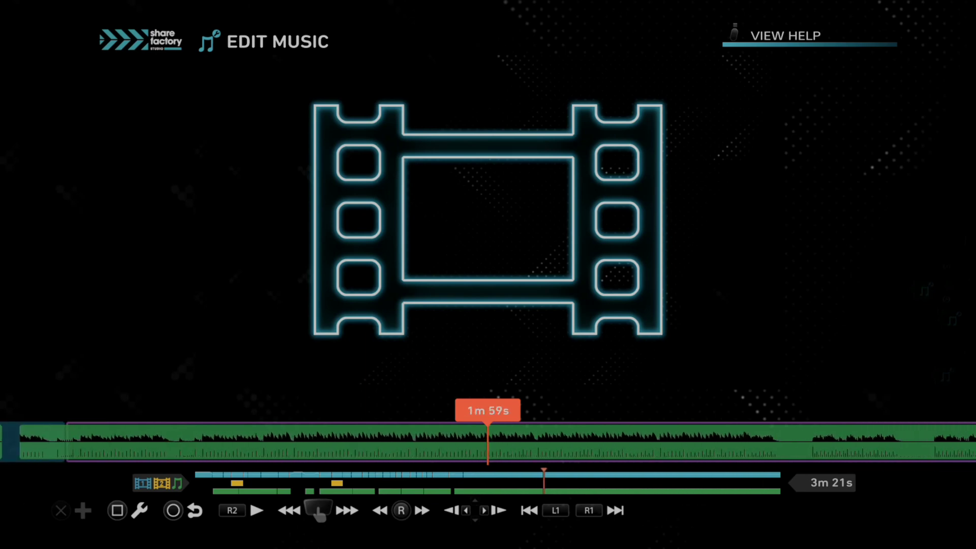
key("Right")
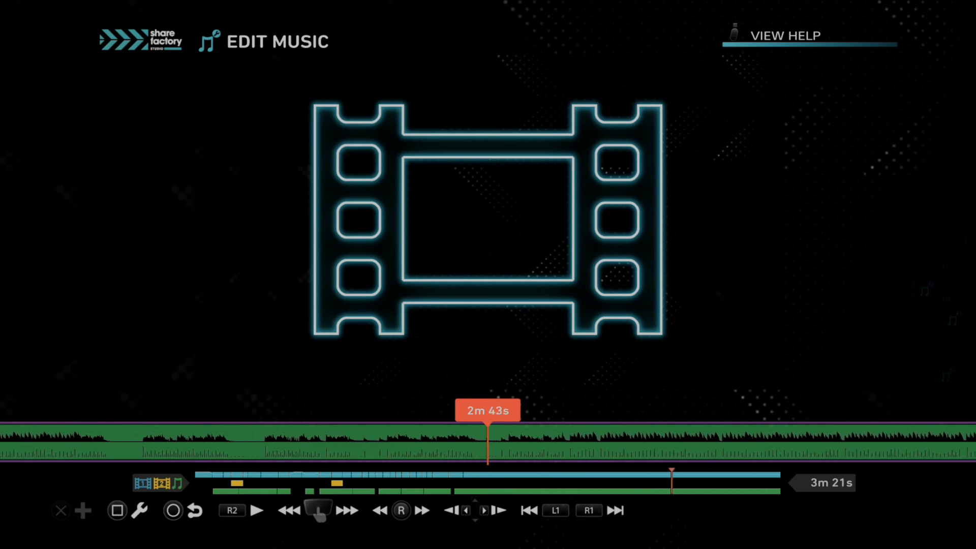
key("Right")
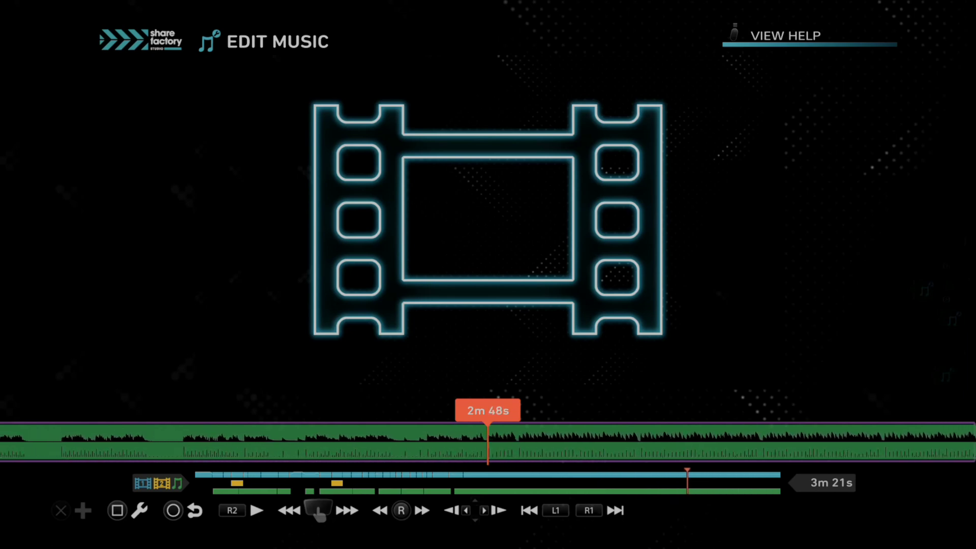
key("Left")
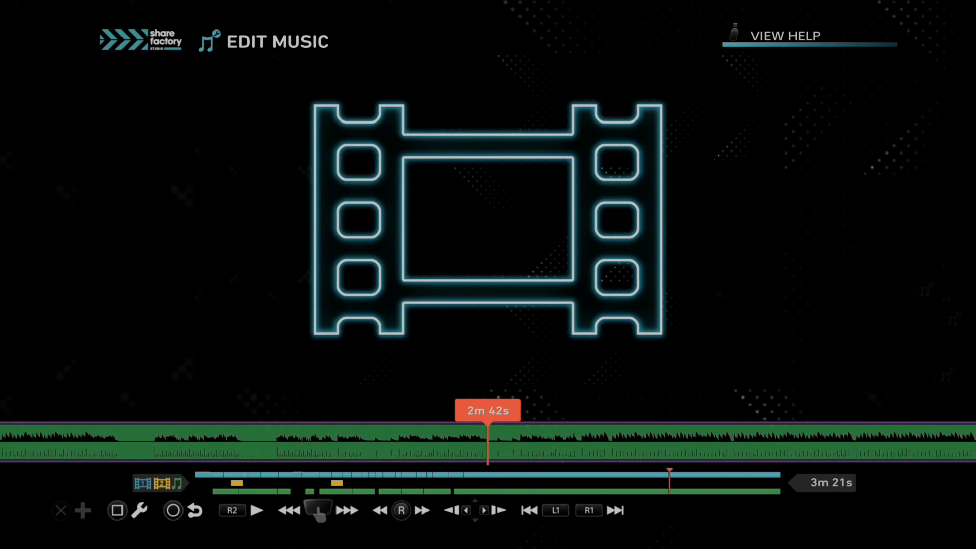
key("Left")
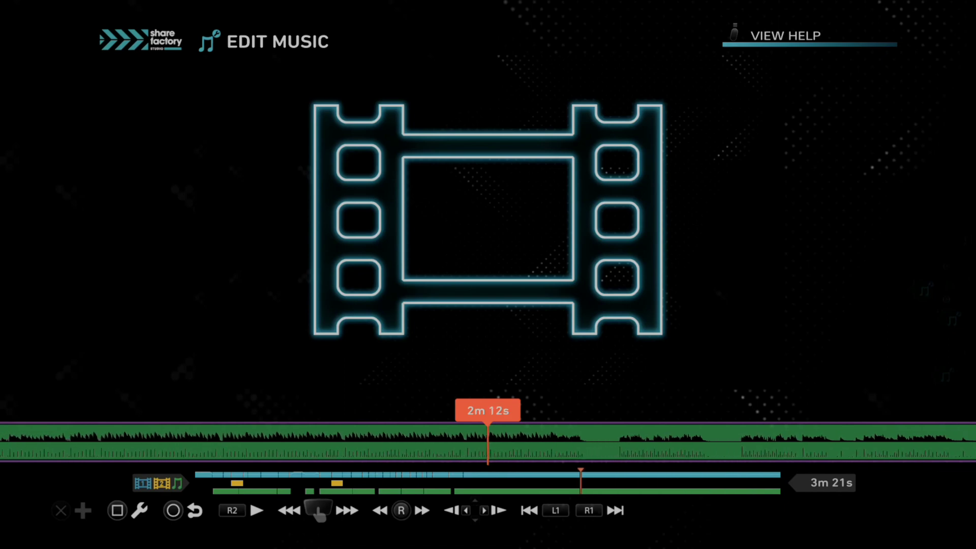